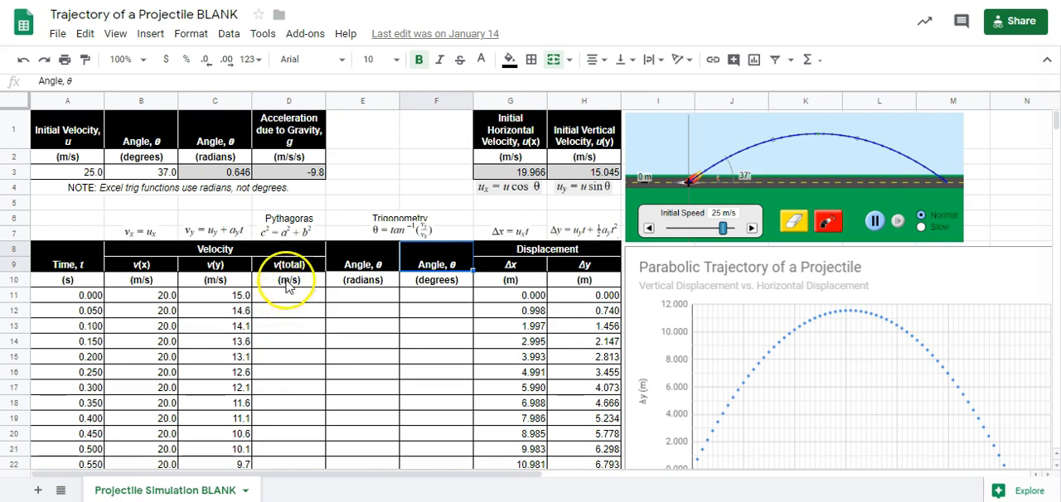
# - Examine the empty total velocity and angle columns alongside the projectile trajectory picture in Snipping Tool
pyautogui.click(287, 296)
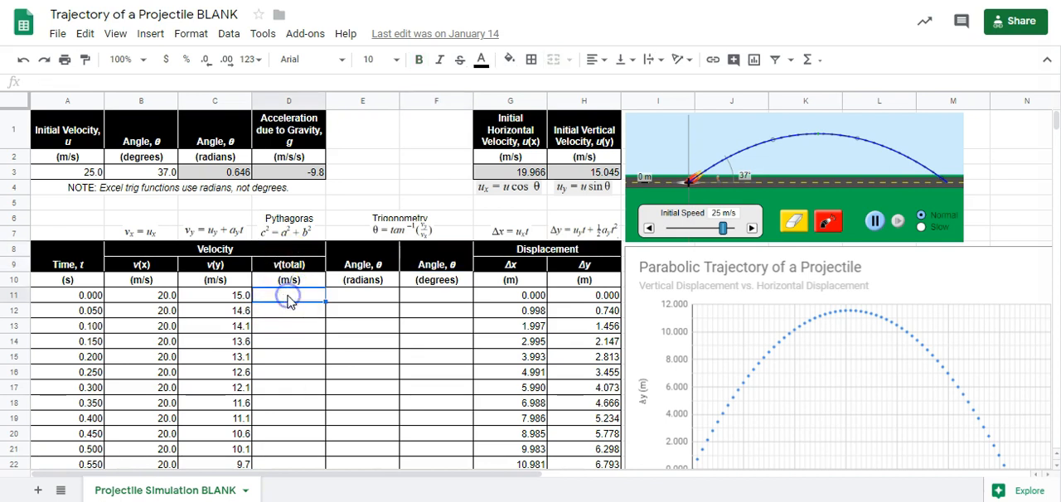
pyautogui.click(289, 264)
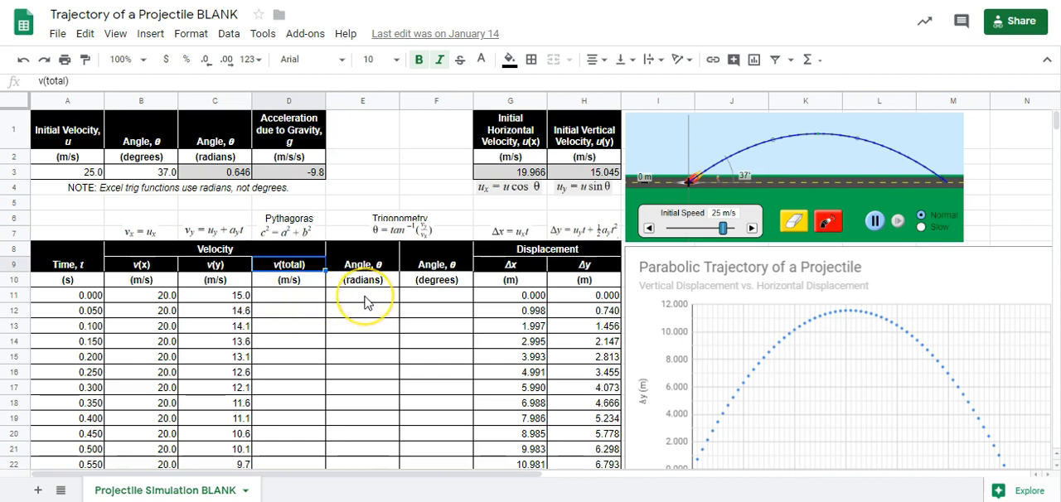
pyautogui.click(365, 302)
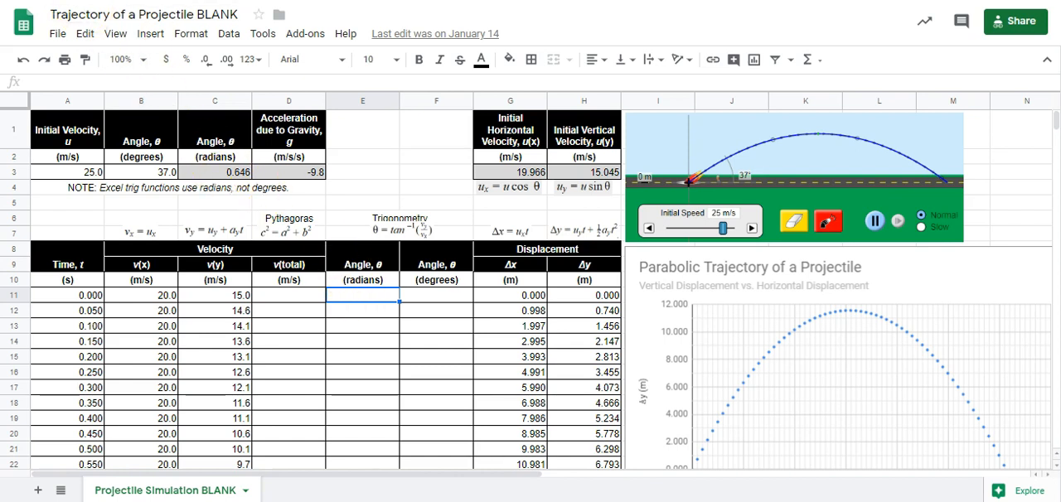
pyautogui.hotkey('alt', 'Tab')
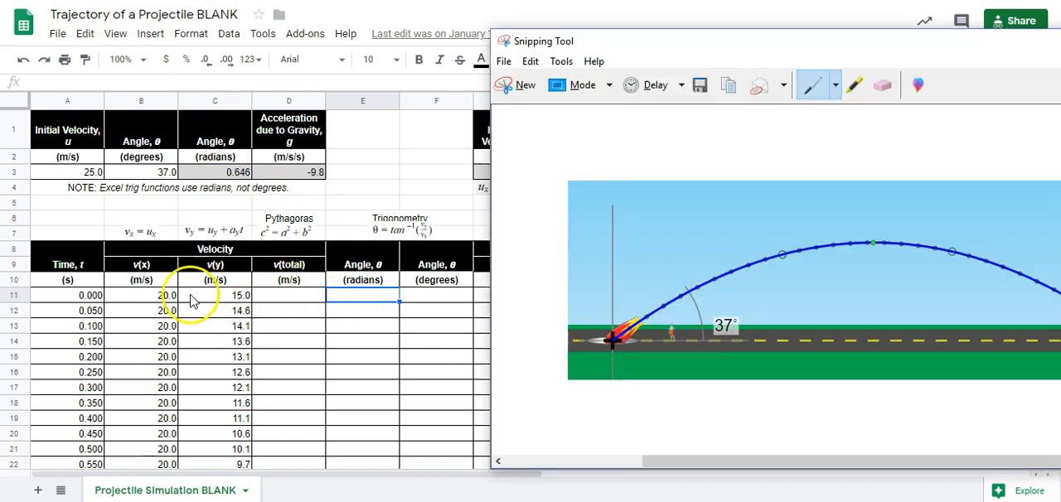
pyautogui.click(286, 300)
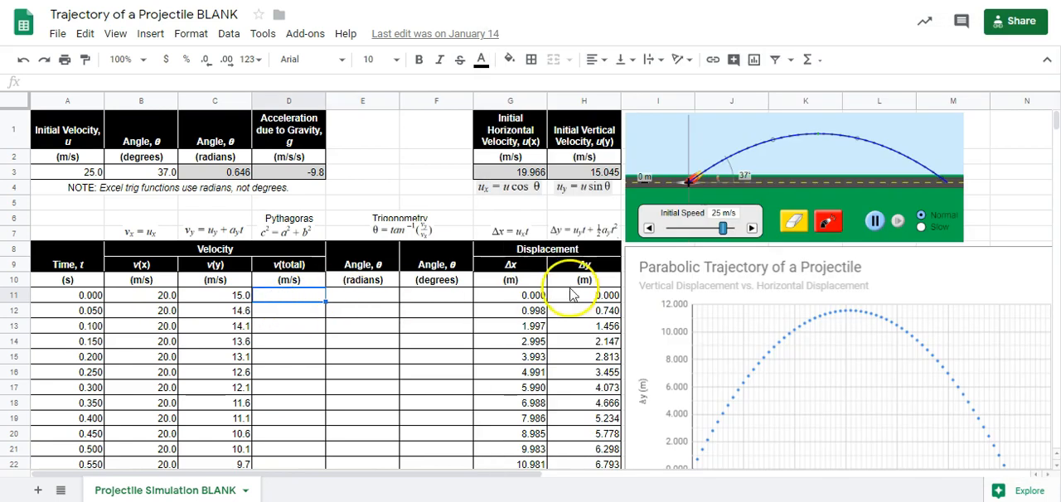
pyautogui.hotkey('alt', 'Tab')
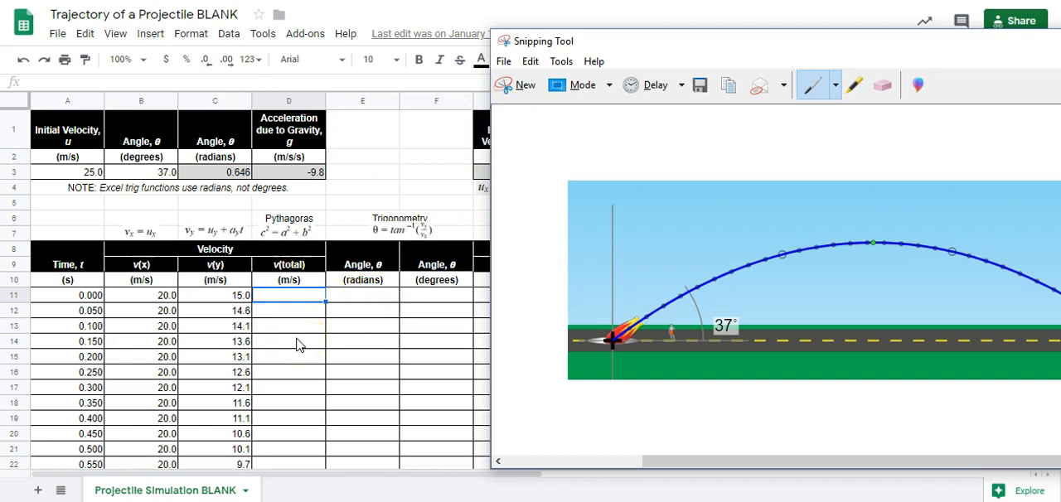
# - Return to the spreadsheet and inspect the initial velocity, the formulas for its horizontal and vertical components, and the starting time
pyautogui.click(77, 176)
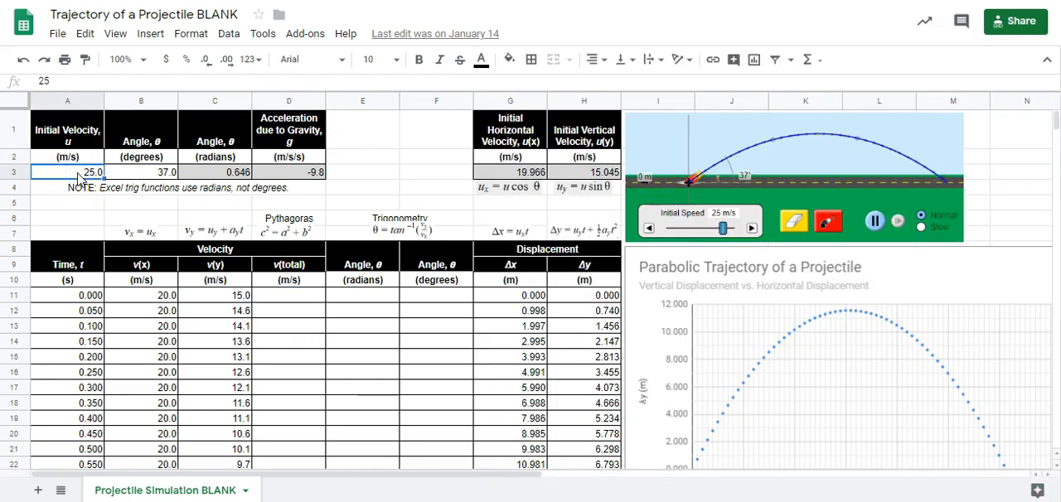
pyautogui.click(145, 299)
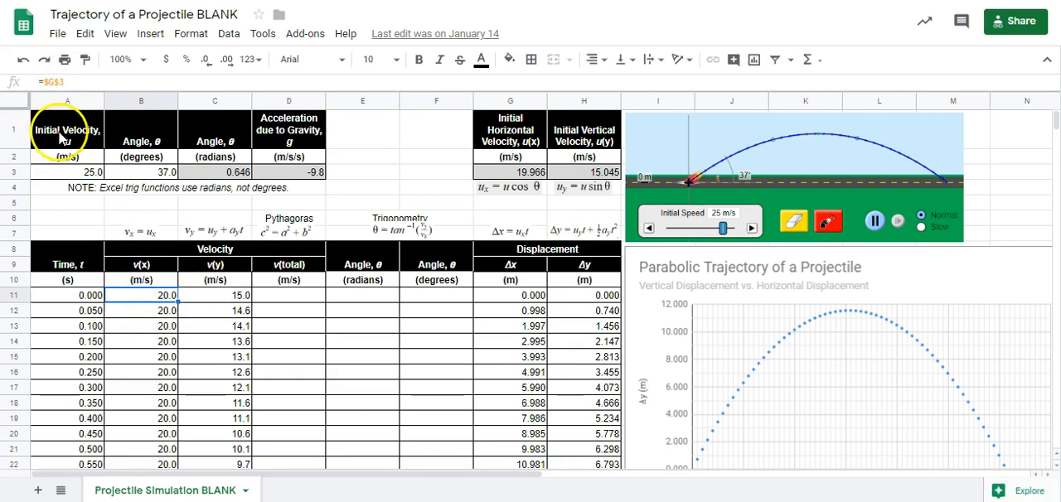
pyautogui.click(536, 174)
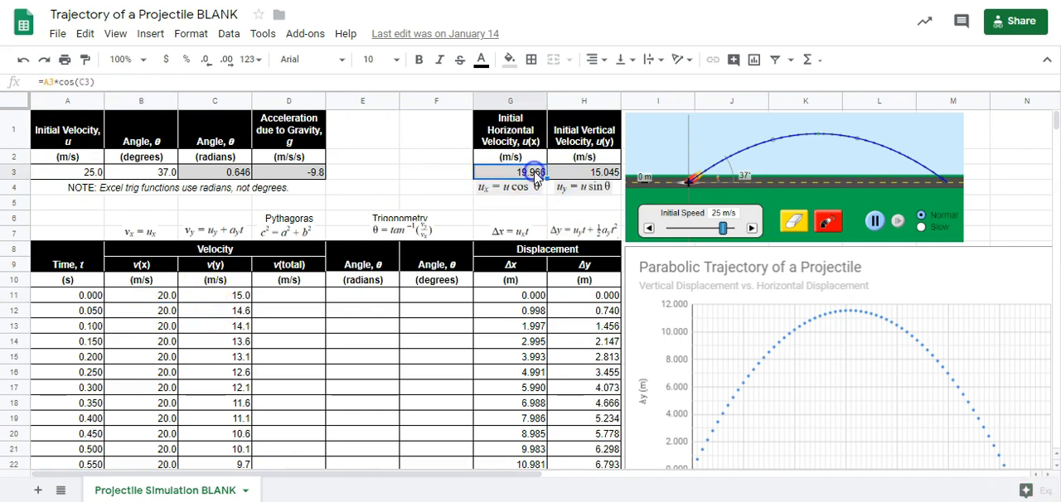
pyautogui.click(585, 175)
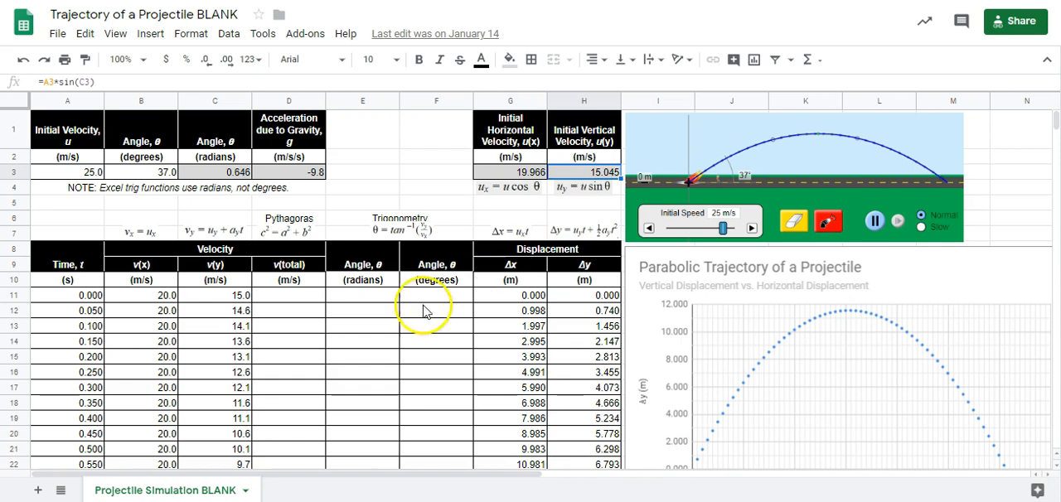
pyautogui.click(62, 297)
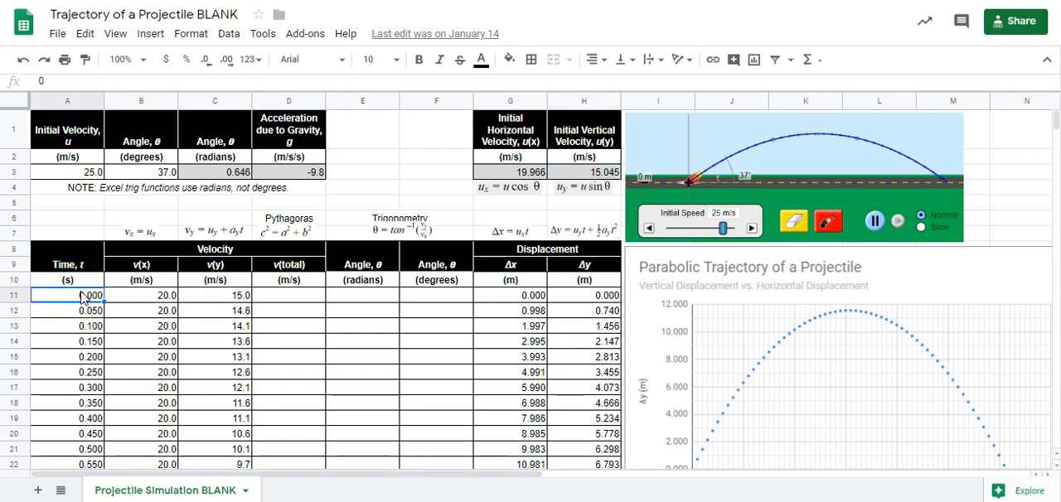
pyautogui.click(76, 304)
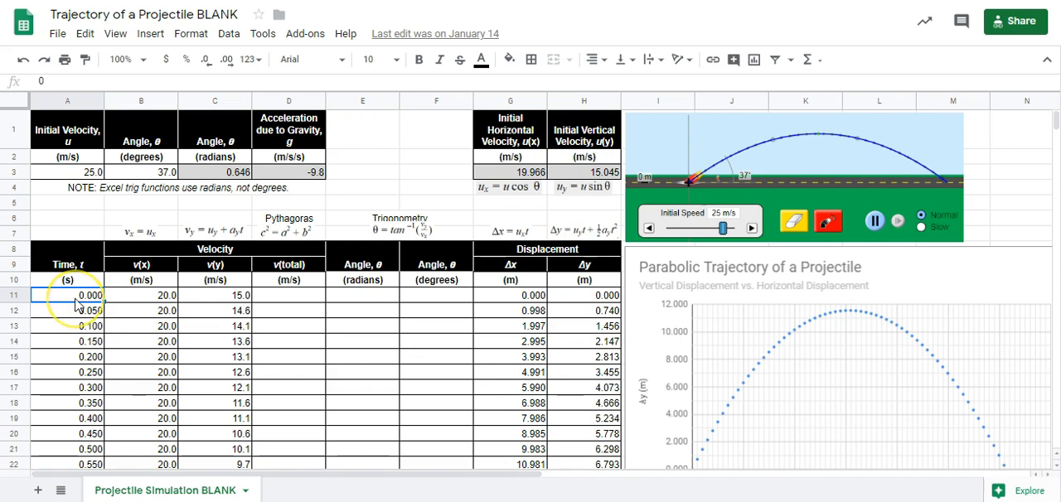
# - Show the v(x) and v(y) values in B11 and C11 with three decimal places
pyautogui.click(159, 301)
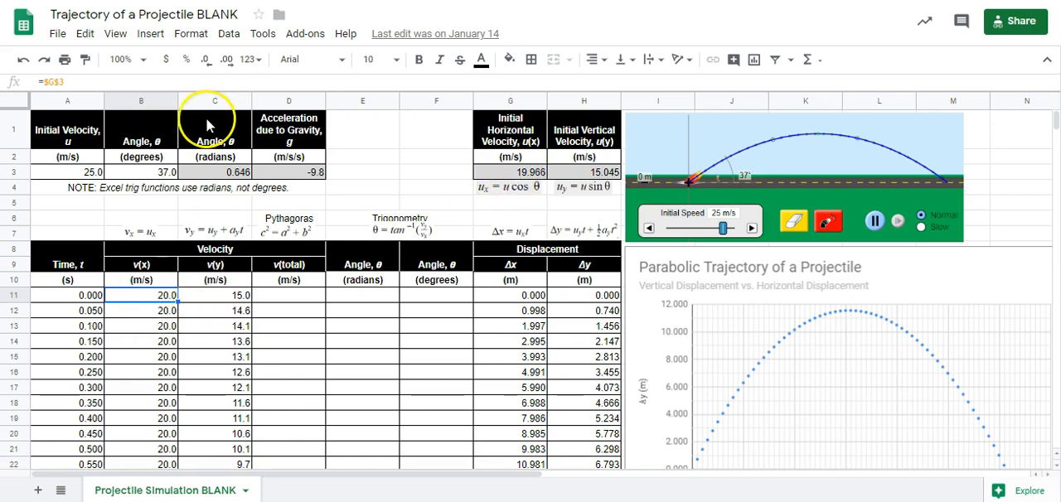
pyautogui.click(227, 60)
pyautogui.click(226, 60)
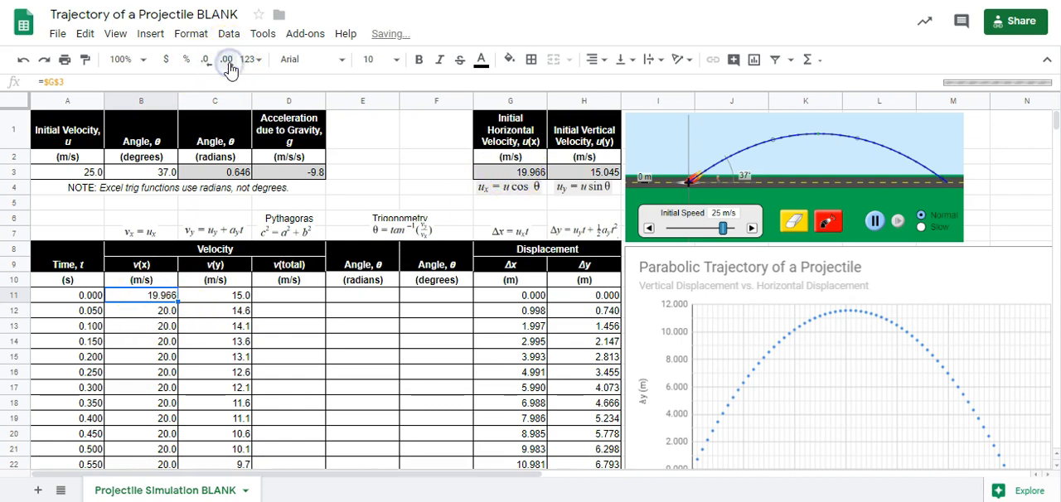
pyautogui.click(232, 296)
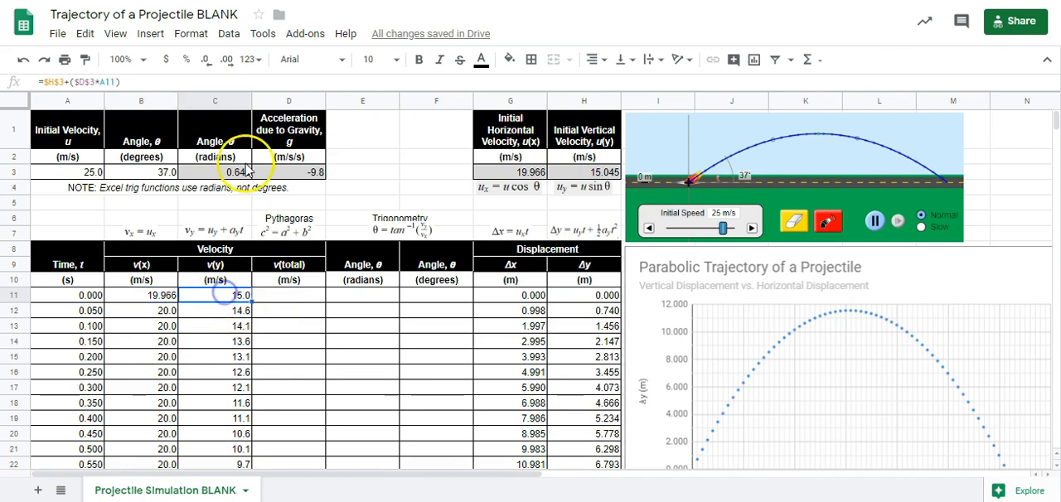
pyautogui.click(226, 60)
pyautogui.click(226, 60)
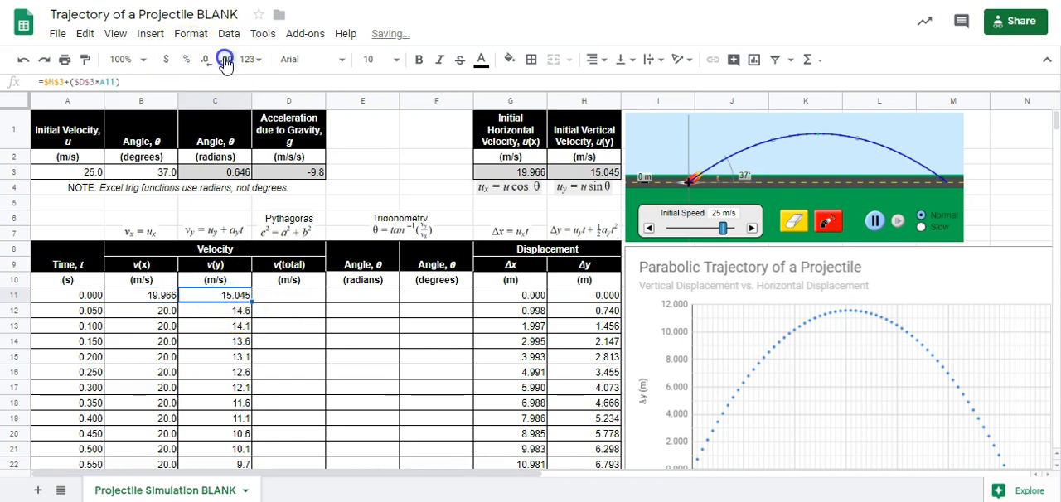
pyautogui.click(282, 301)
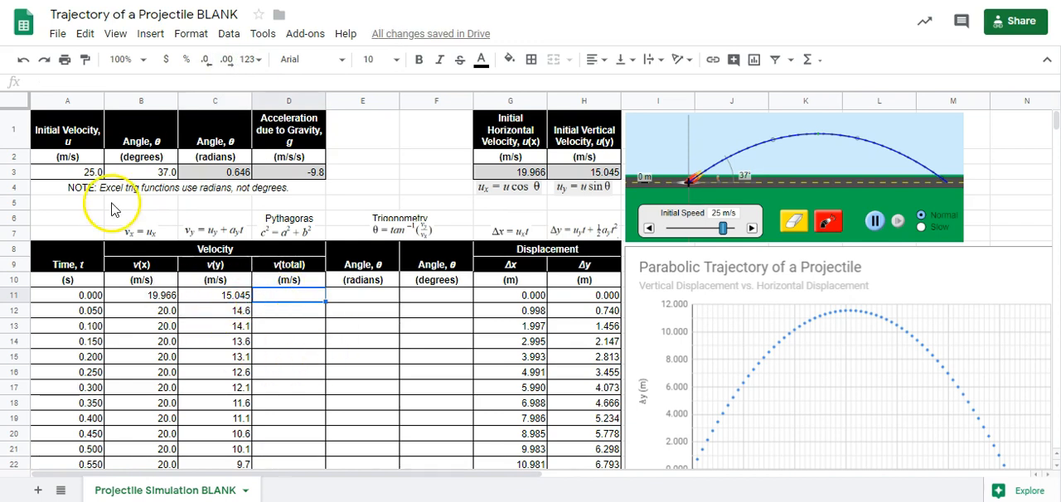
pyautogui.click(77, 173)
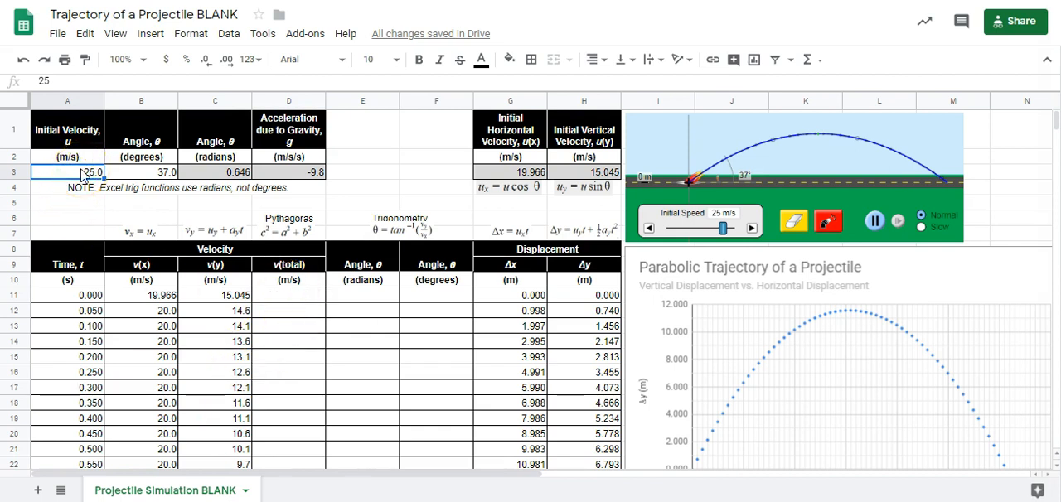
pyautogui.click(303, 296)
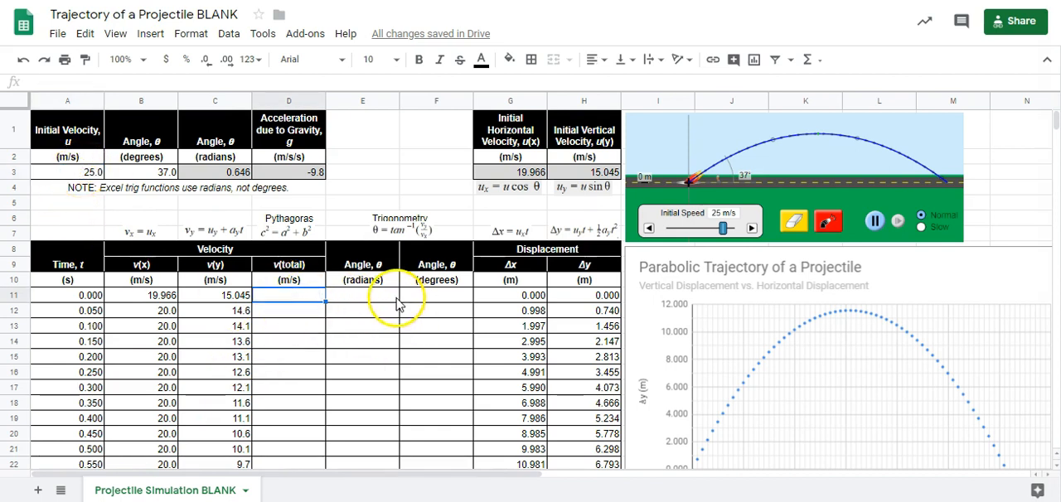
pyautogui.click(372, 299)
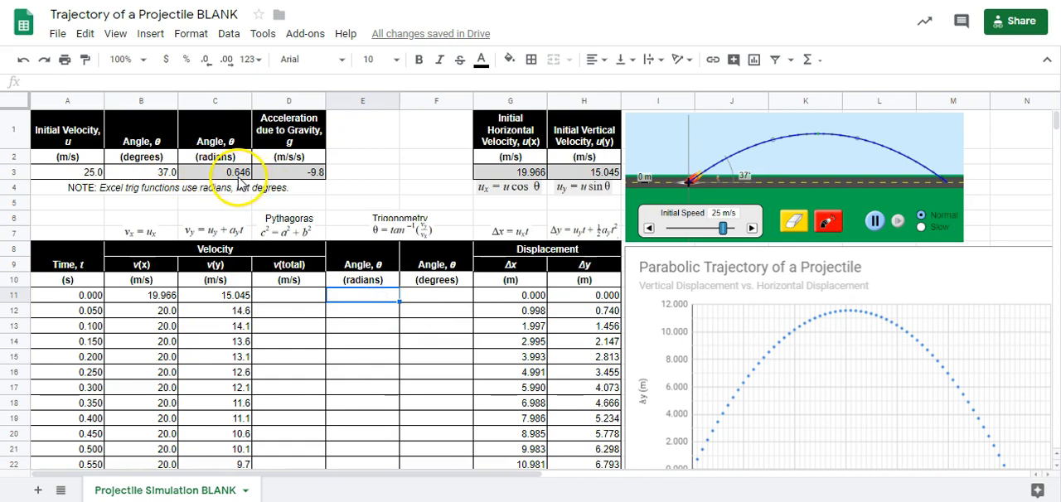
pyautogui.click(439, 297)
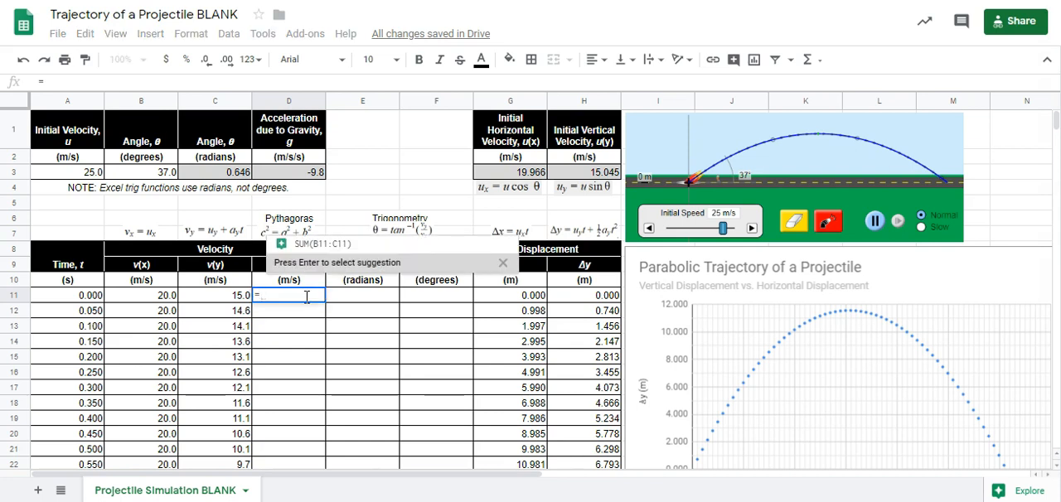
# - Calculate the total velocity in D11 with the formula =sqrt(B11^2+C11^2)
pyautogui.write('sqrt')
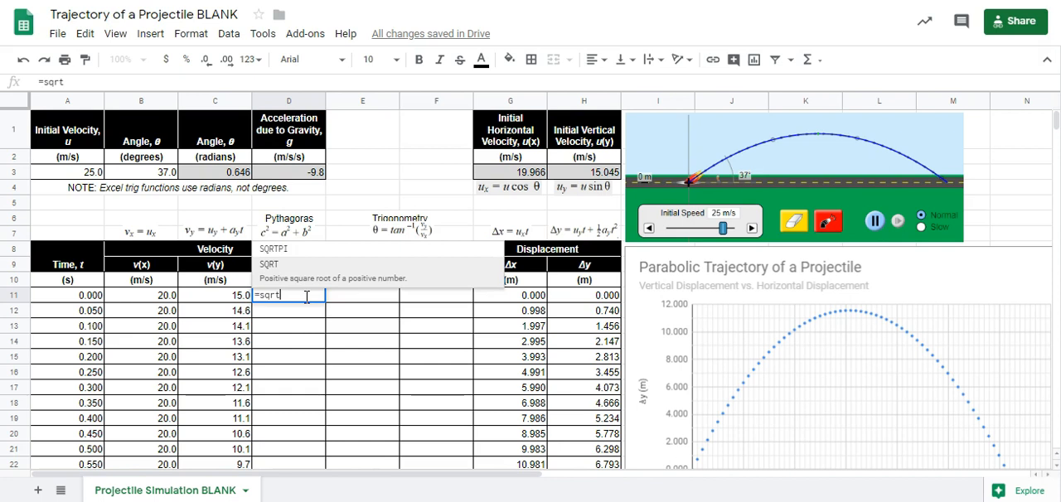
pyautogui.write('(')
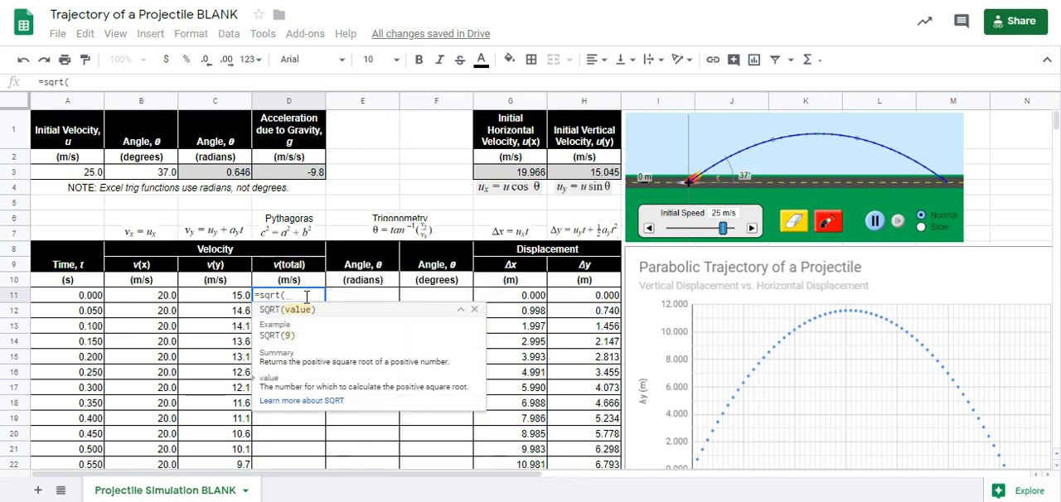
pyautogui.click(161, 300)
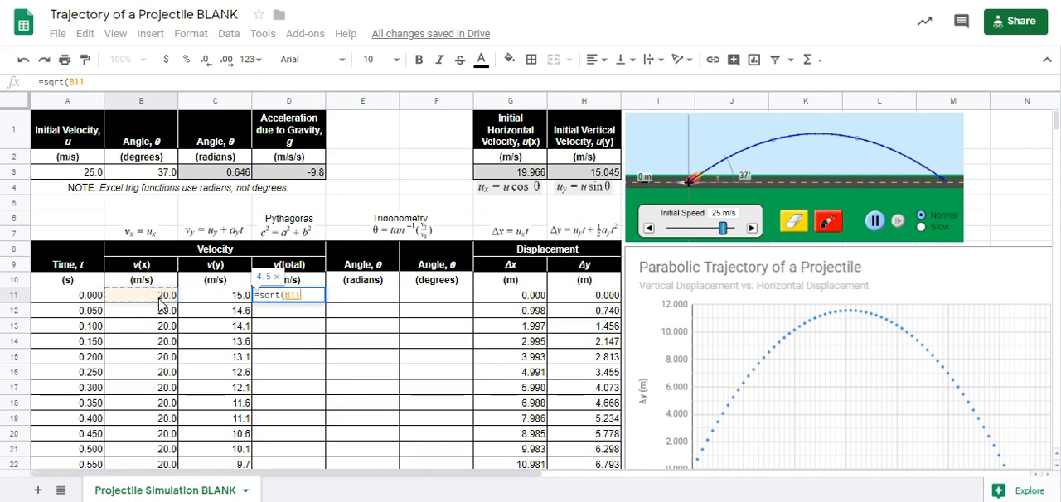
pyautogui.write('^2')
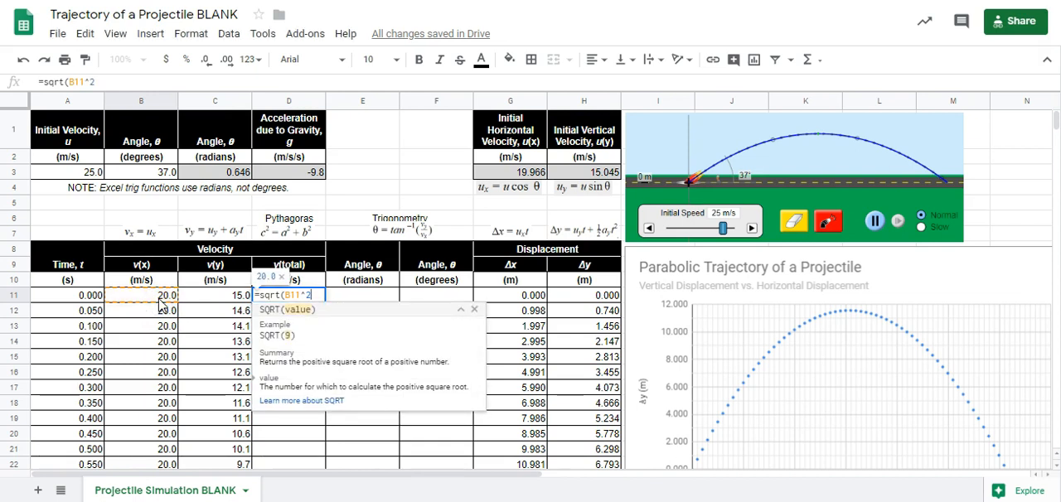
pyautogui.write('+')
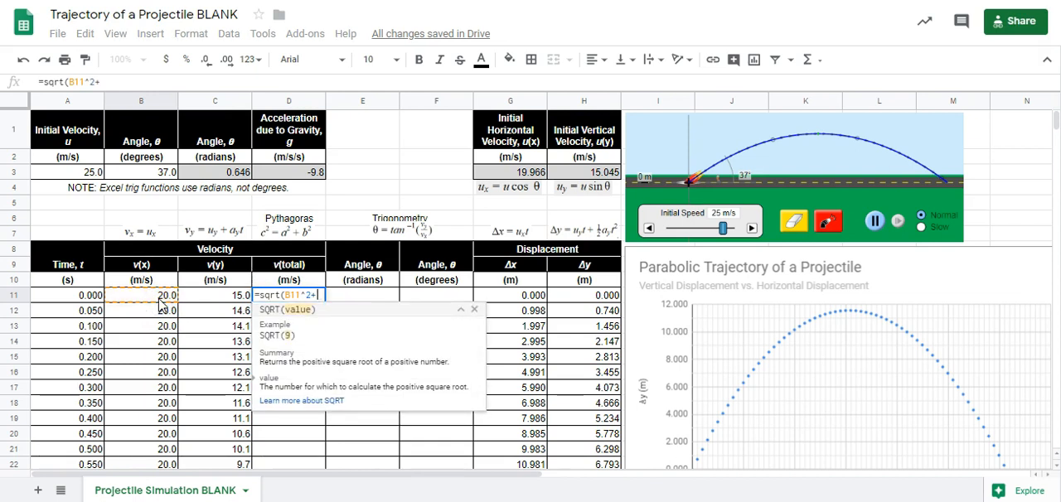
pyautogui.click(215, 300)
pyautogui.write('^2)')
pyautogui.press('Return')
# - Fill the total velocity formula from D11 down through row 77
pyautogui.click(321, 298)
pyautogui.moveTo(325, 303); pyautogui.dragTo(300, 489)
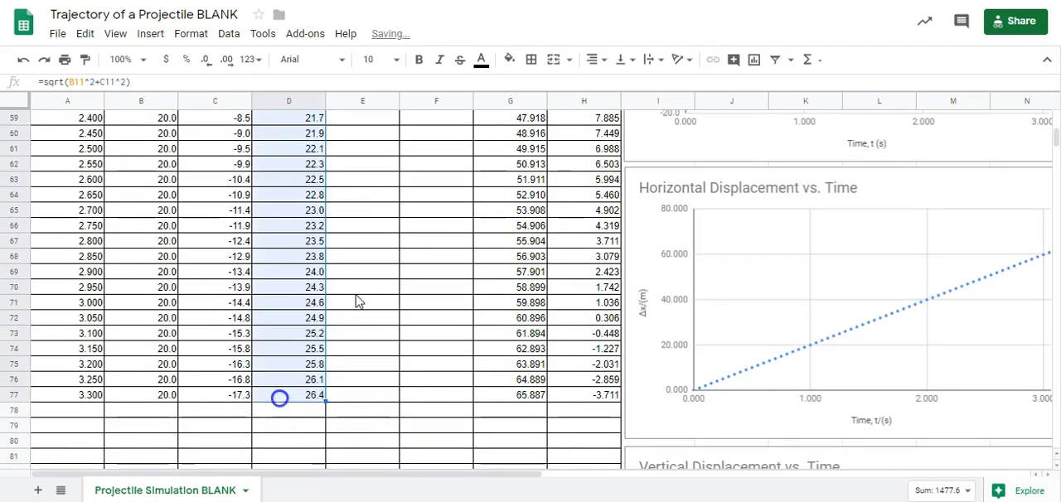
pyautogui.scroll(12, 279, 390)
# - Check the radians formula in C3 and calculate the angle in radians in E11 with the formula =atan(C11/B11)
pyautogui.click(367, 296)
pyautogui.click(360, 302)
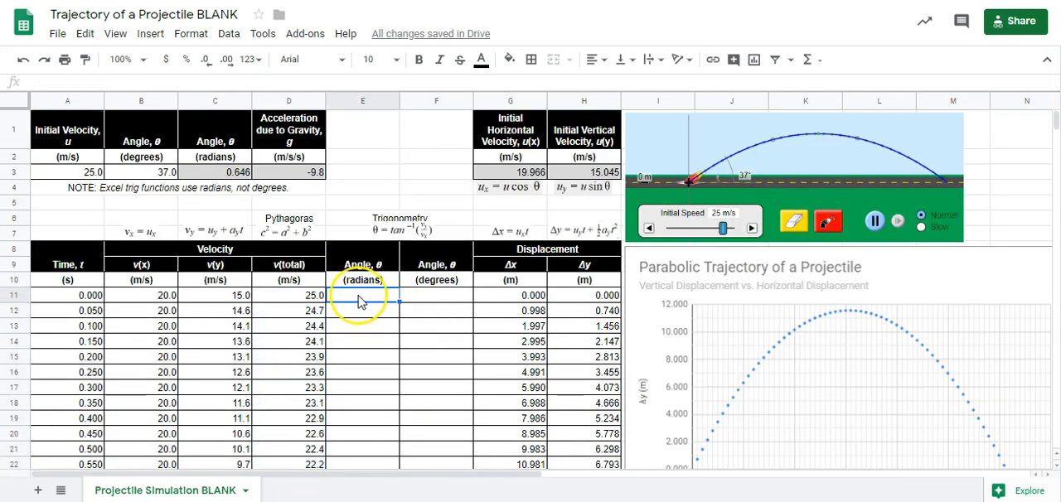
pyautogui.click(222, 176)
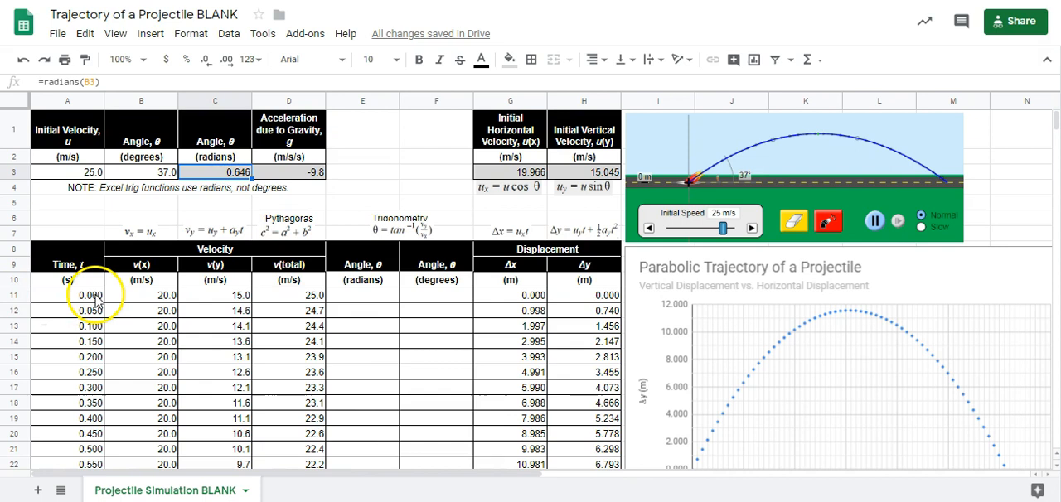
pyautogui.click(366, 295)
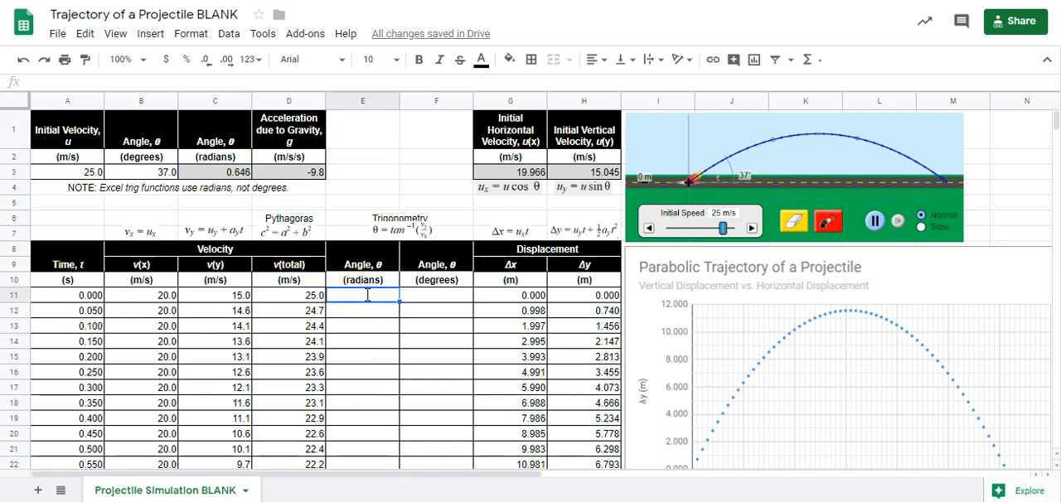
pyautogui.write('=atan')
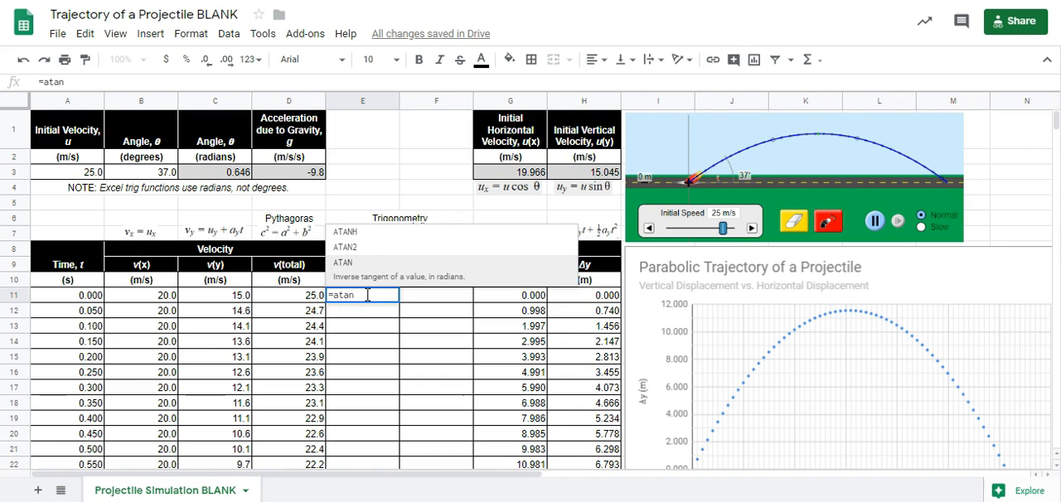
pyautogui.write('(')
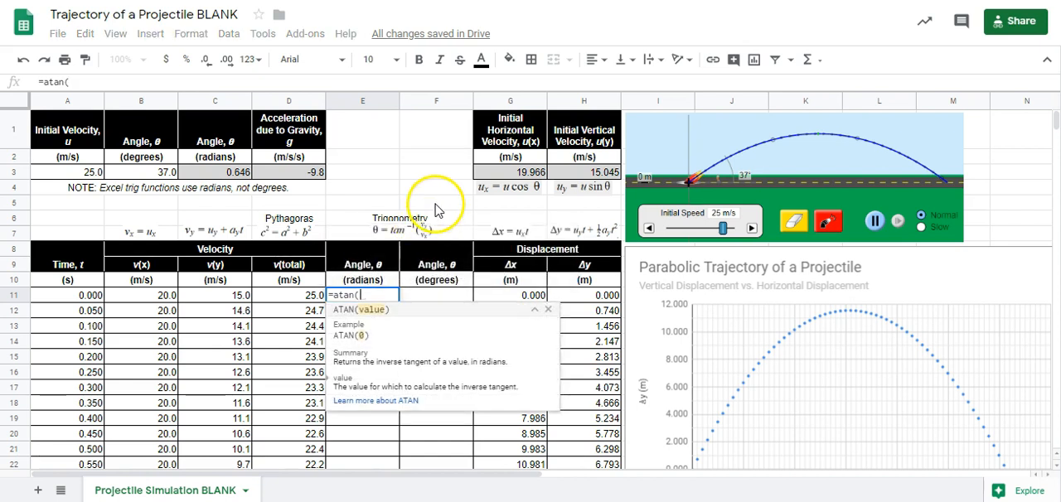
pyautogui.click(220, 298)
pyautogui.write('/')
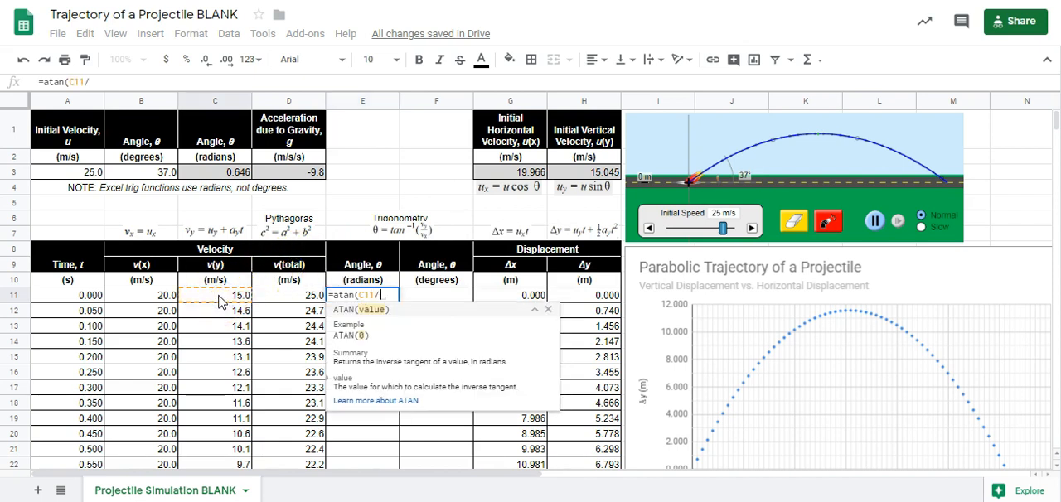
pyautogui.click(157, 300)
pyautogui.write(')')
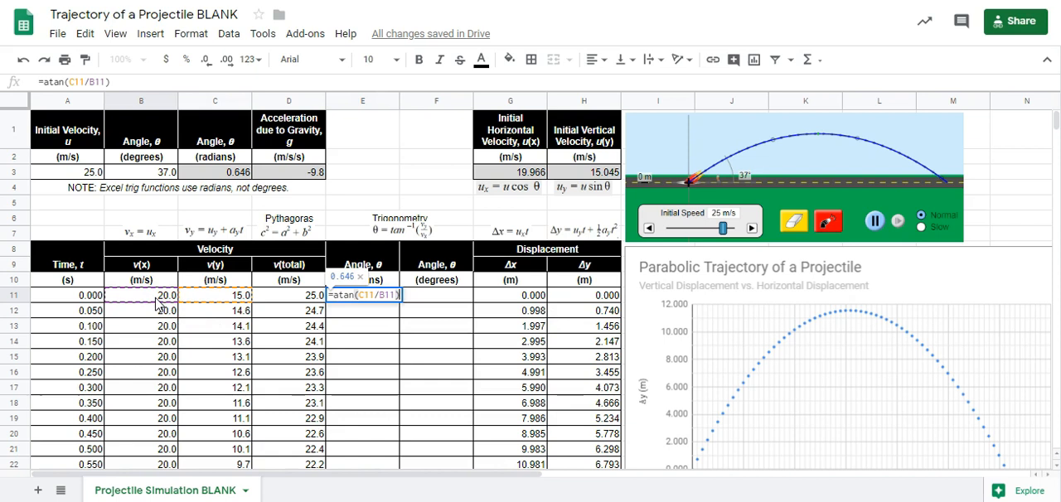
pyautogui.press('Return')
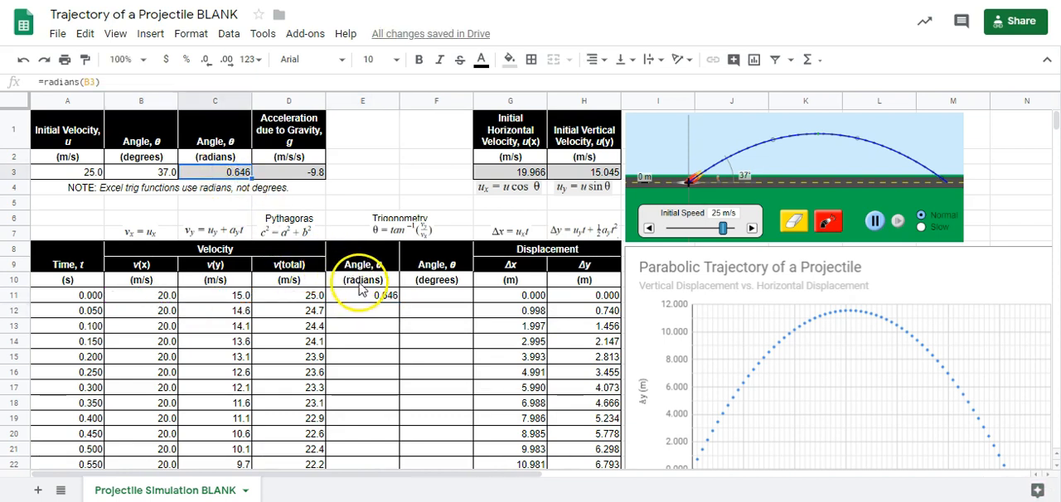
# - Convert the angle in E11 to degrees in F11 with the formula =degrees(E11)
pyautogui.click(363, 295)
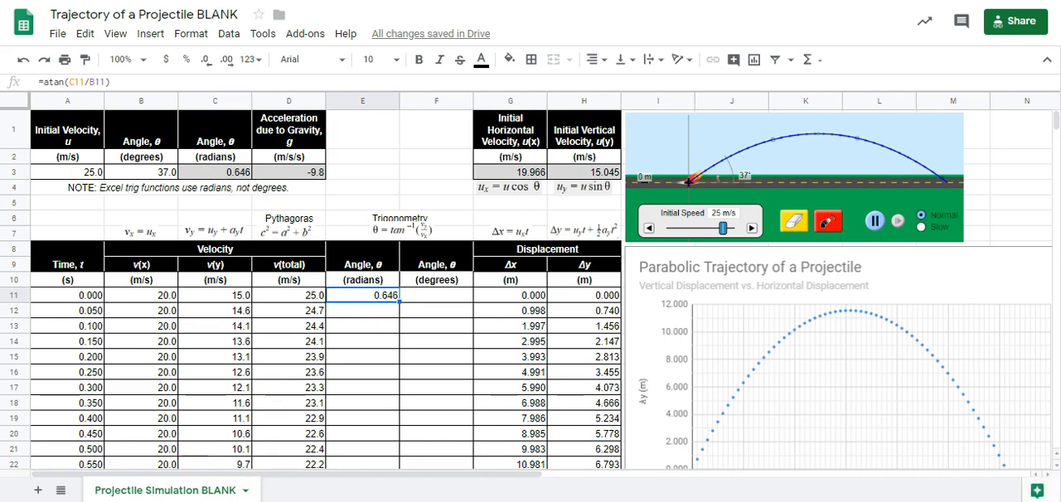
pyautogui.click(445, 301)
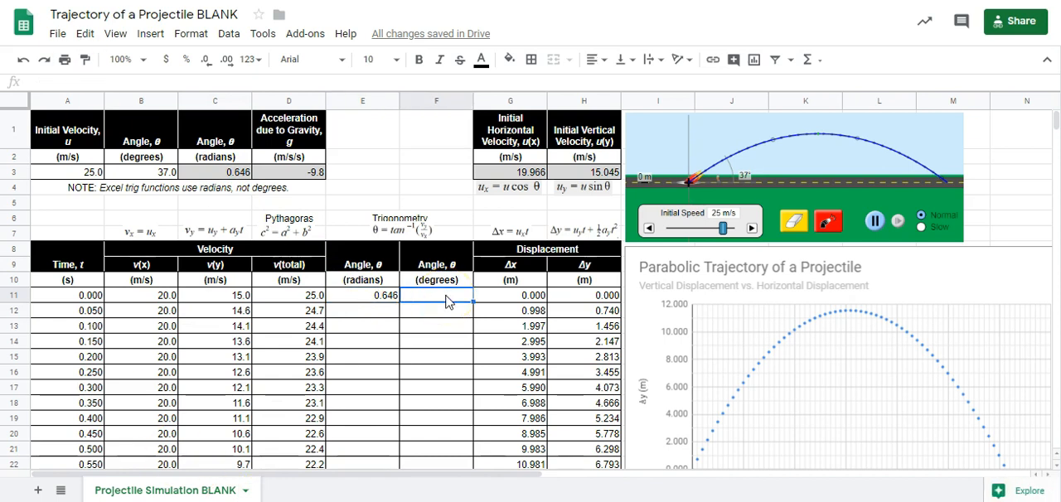
pyautogui.write('=de')
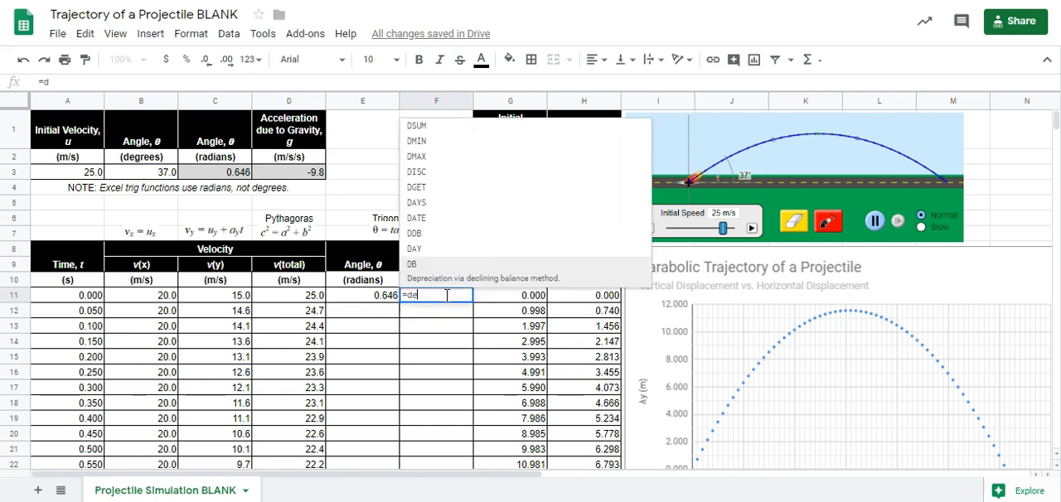
pyautogui.write('g')
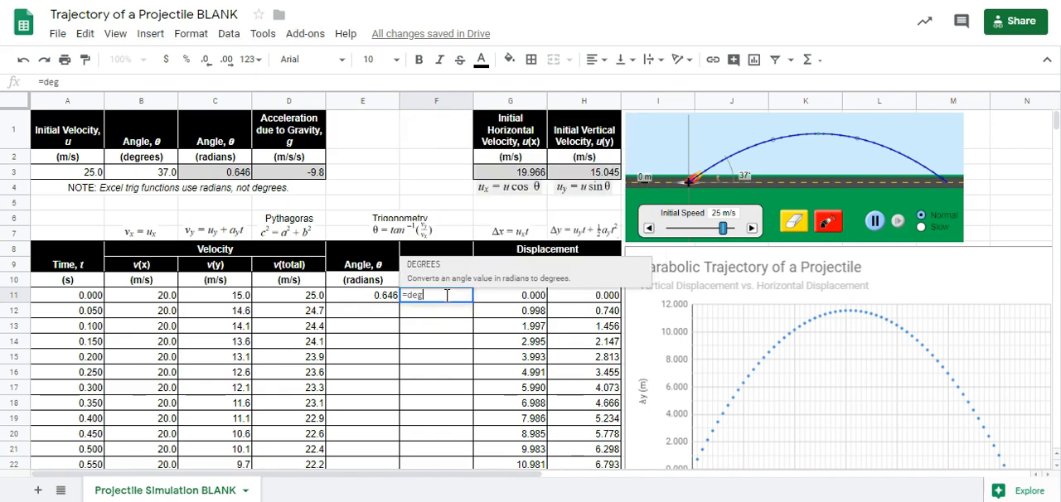
pyautogui.write('rees(')
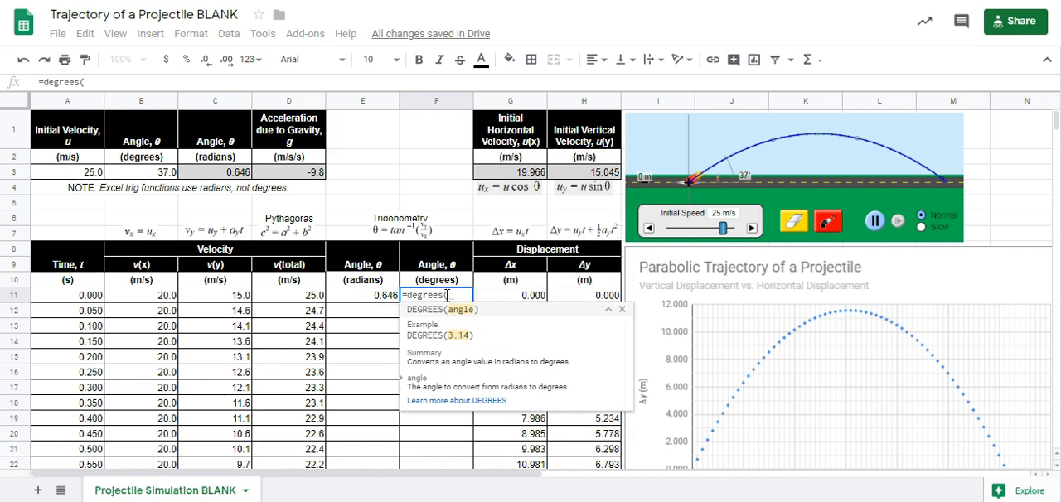
pyautogui.click(375, 300)
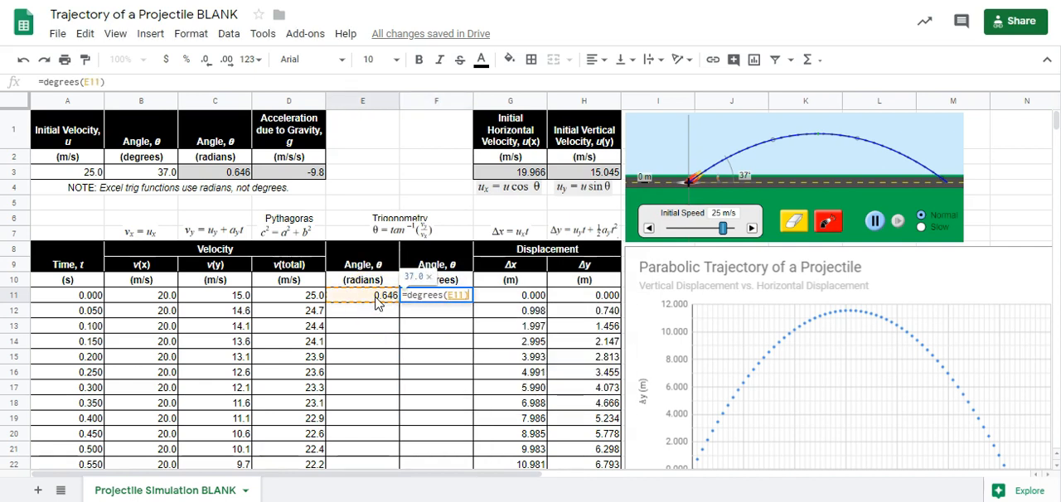
pyautogui.press('Return')
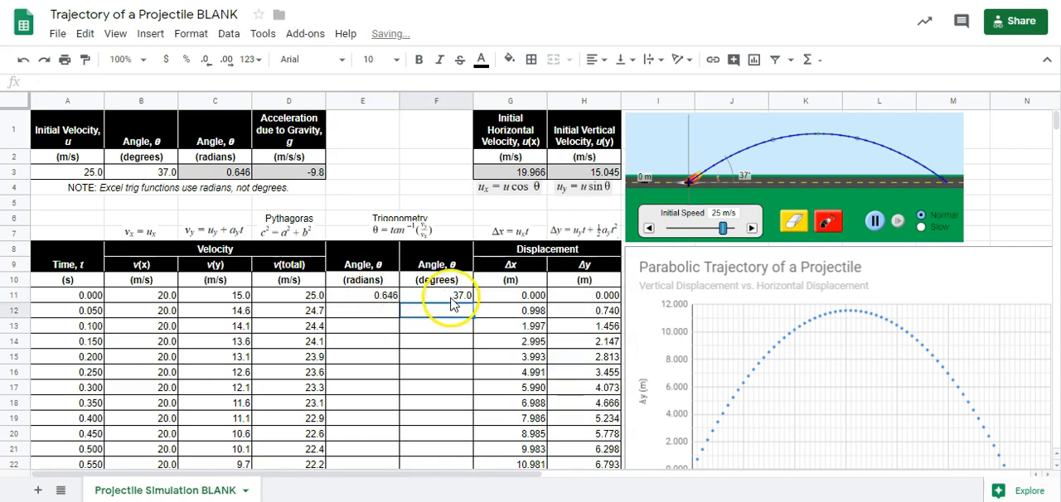
pyautogui.click(451, 297)
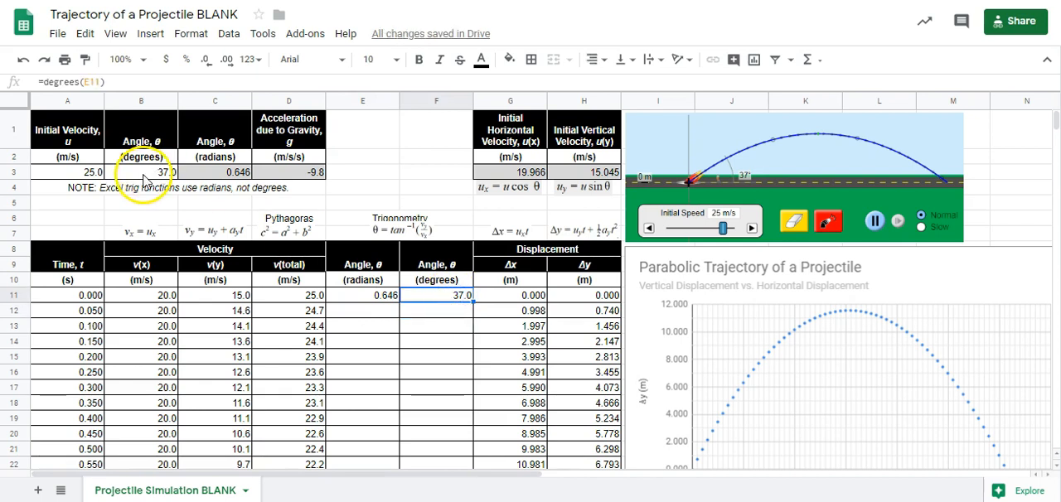
# - Fill the radians and degrees formulas from E11:F11 down through the remaining time steps
pyautogui.click(381, 300)
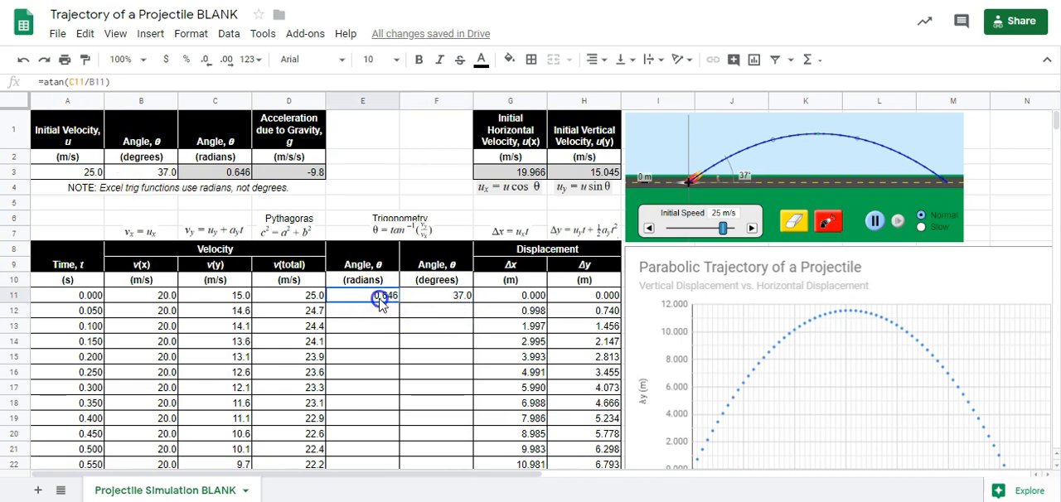
pyautogui.moveTo(378, 303); pyautogui.dragTo(490, 339)
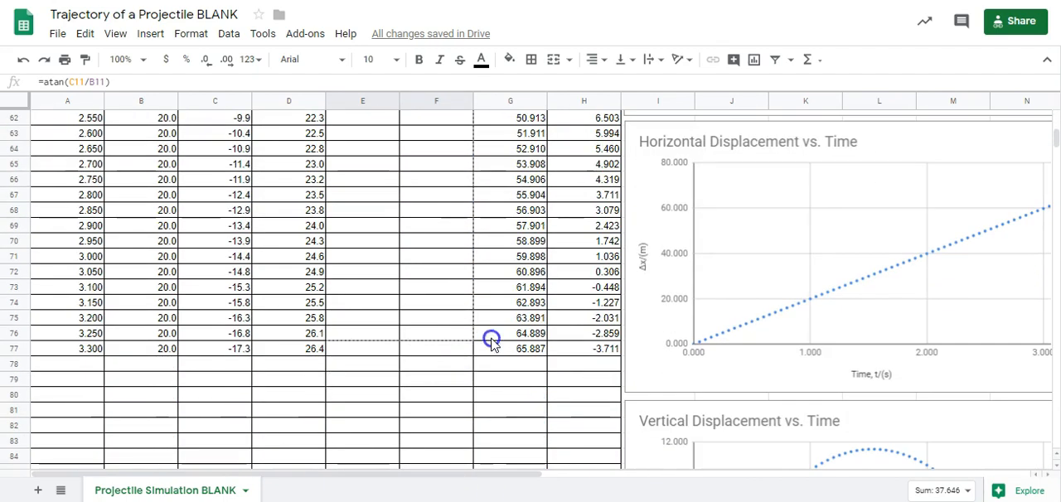